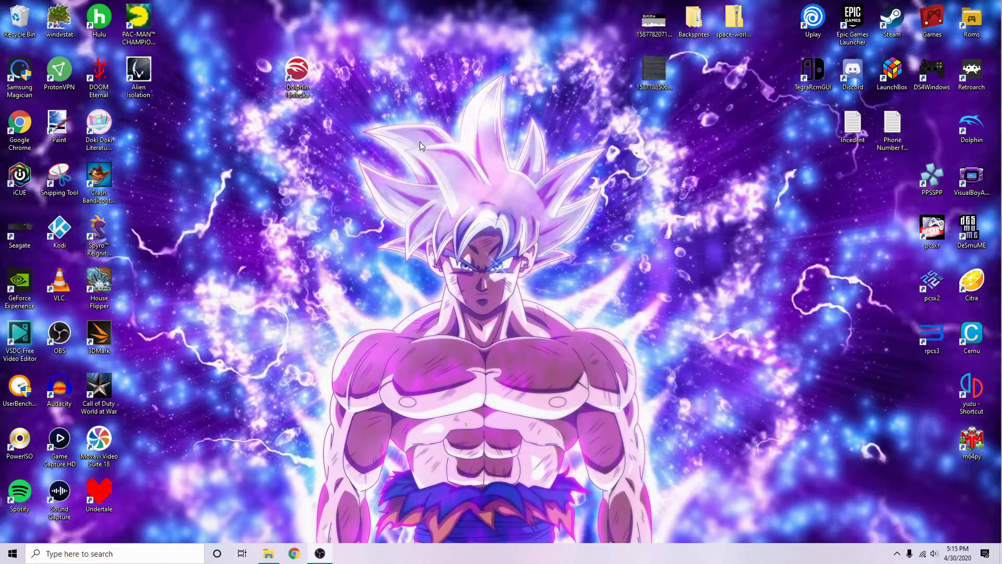
Step: Move the Dolphin Ishiiruka shortcut to an empty area of the desktop and launch the emulator from it
left_click_drag(295, 74, 653, 297)
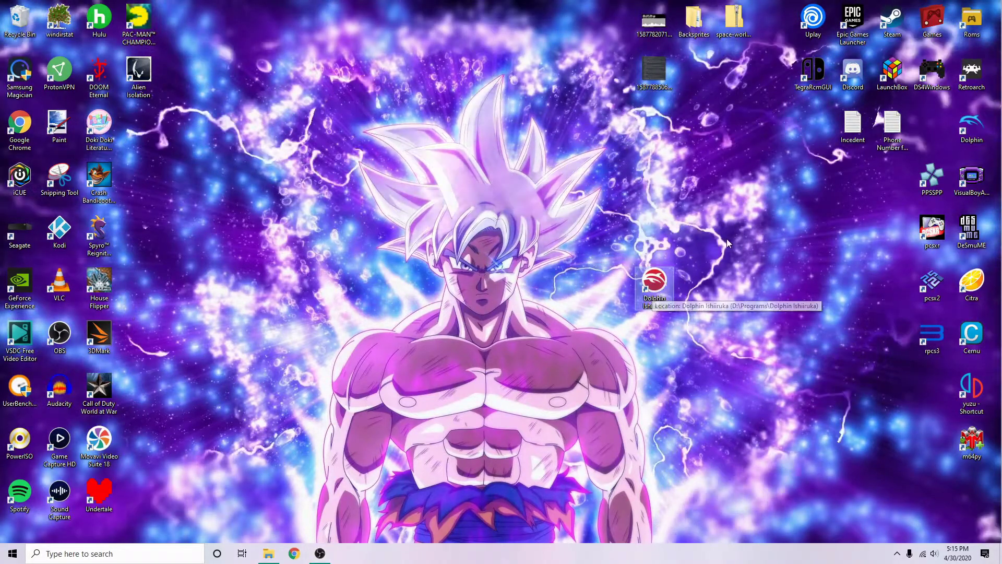
double_click(666, 283)
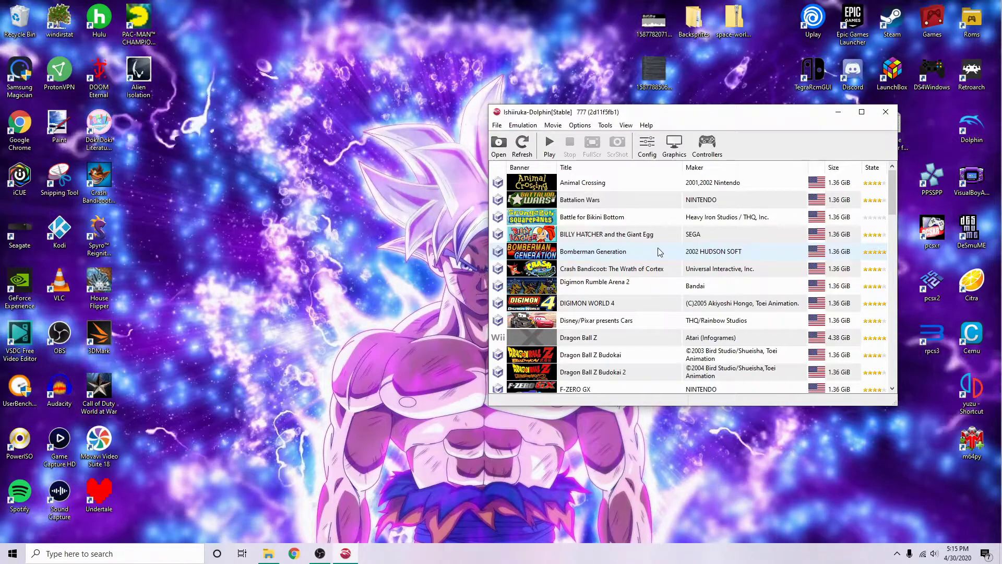
Step: Review the graphics configuration, covering the General, Enhancements, Stereoscopy, Post-Processing, Hacks and Advanced settings, and close it
left_click(679, 155)
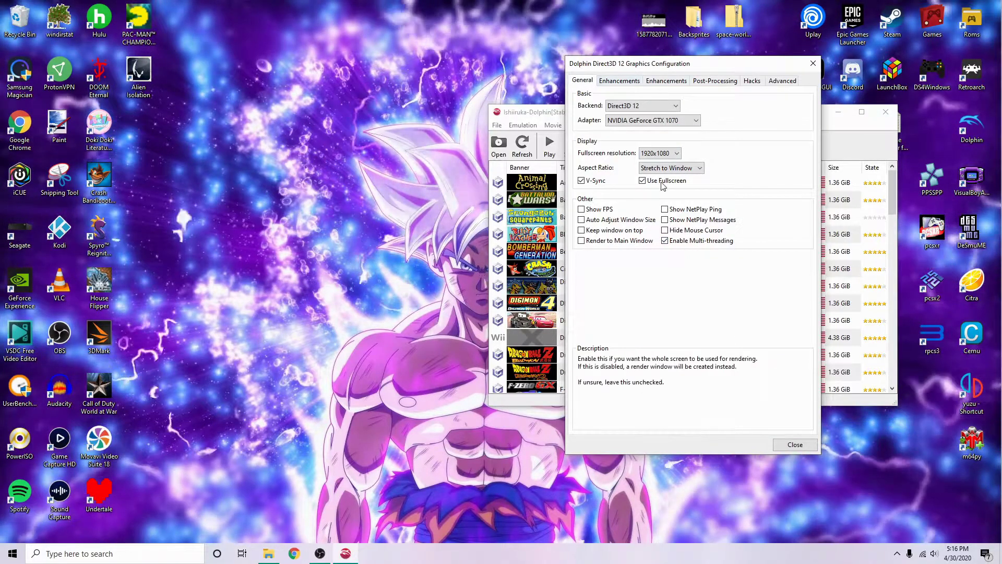
left_click(619, 81)
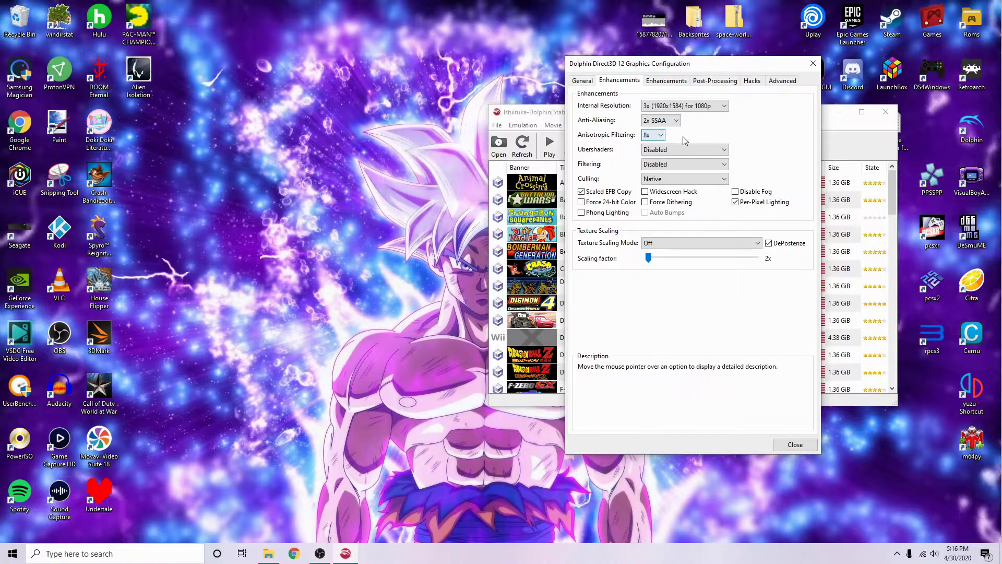
mouse_move(603, 195)
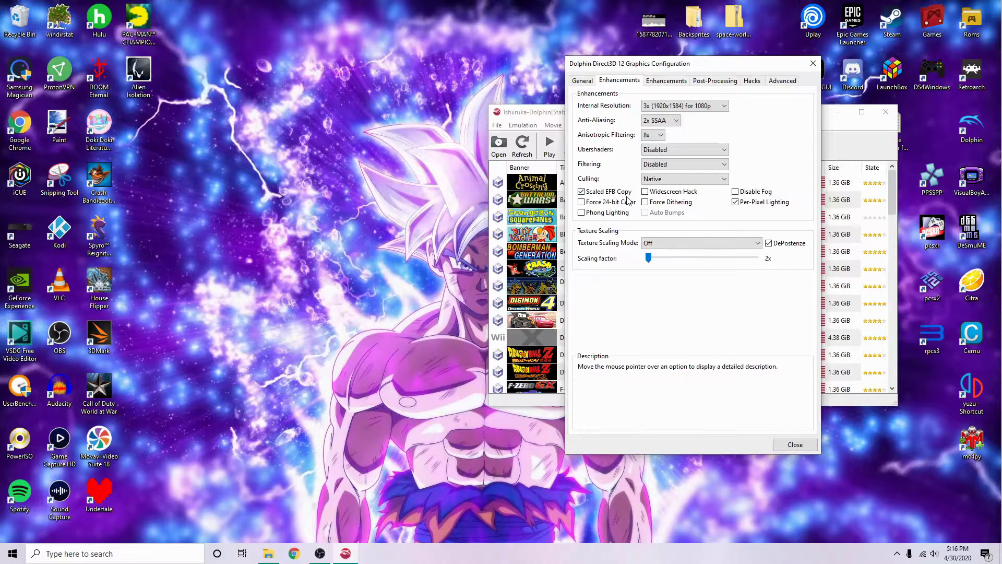
mouse_move(788, 206)
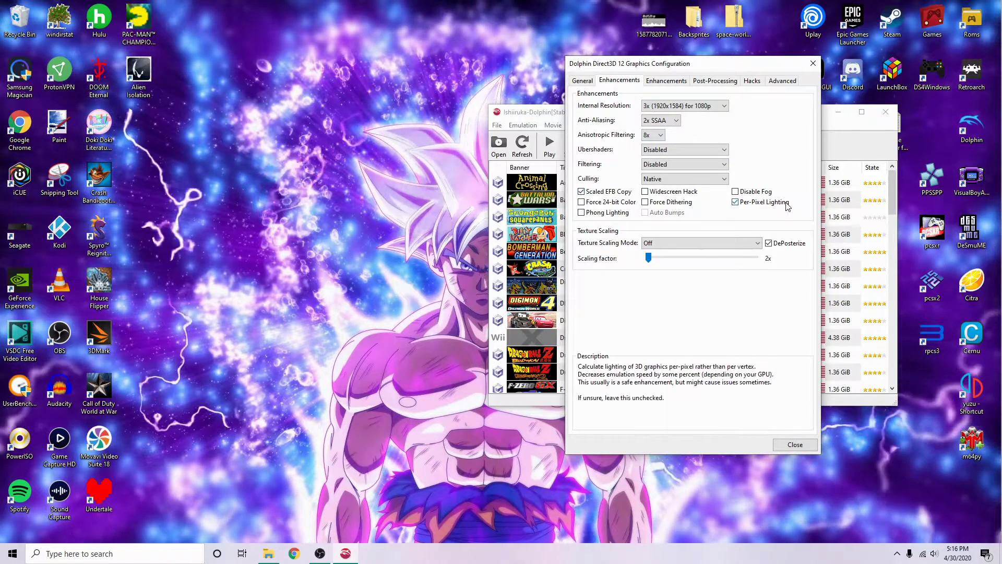
left_click(677, 81)
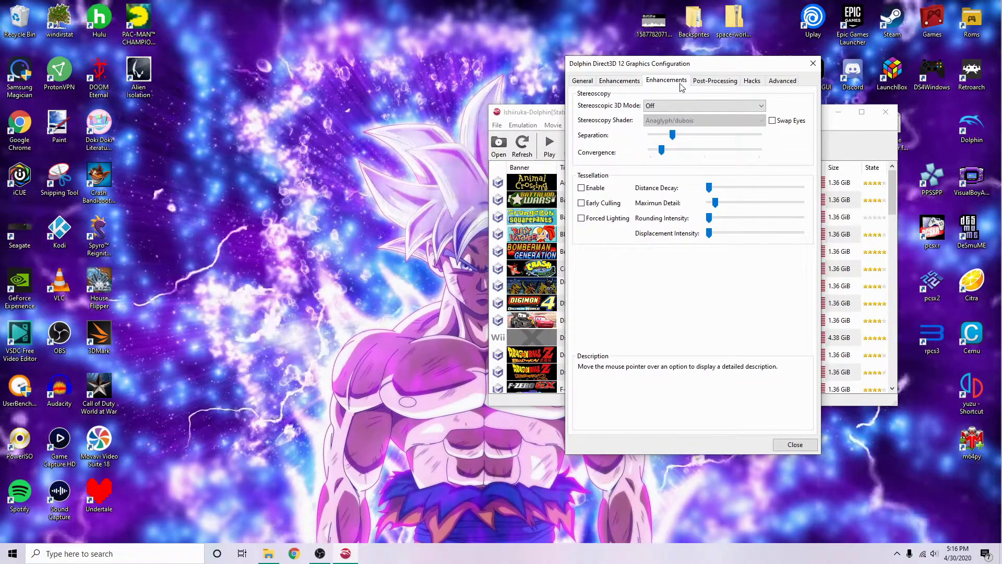
left_click(718, 84)
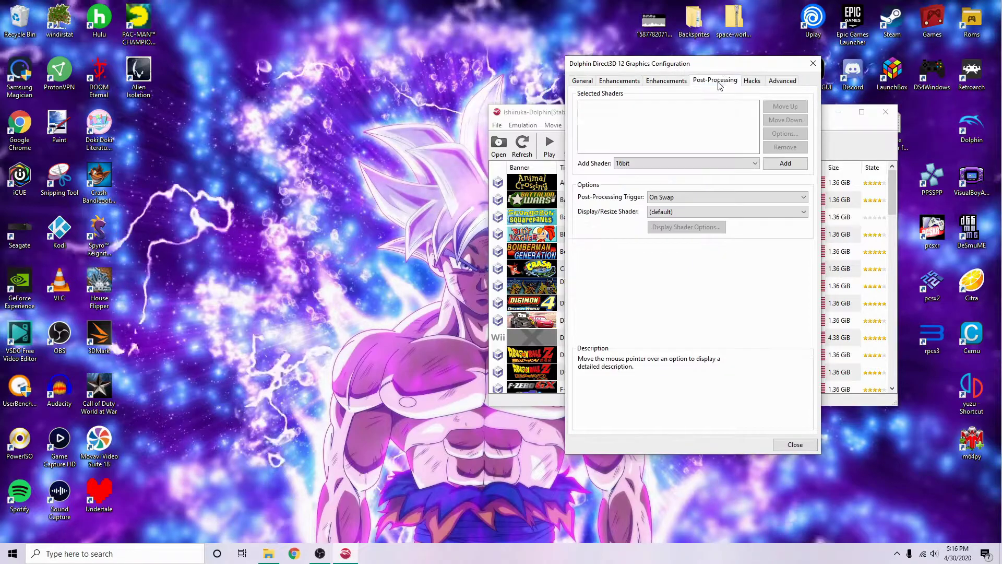
left_click(750, 82)
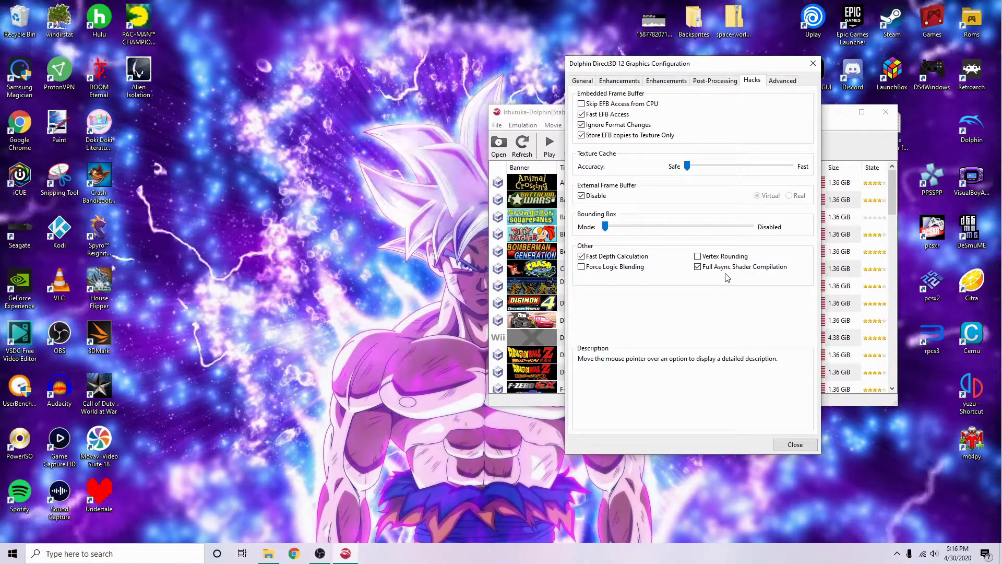
left_click(789, 81)
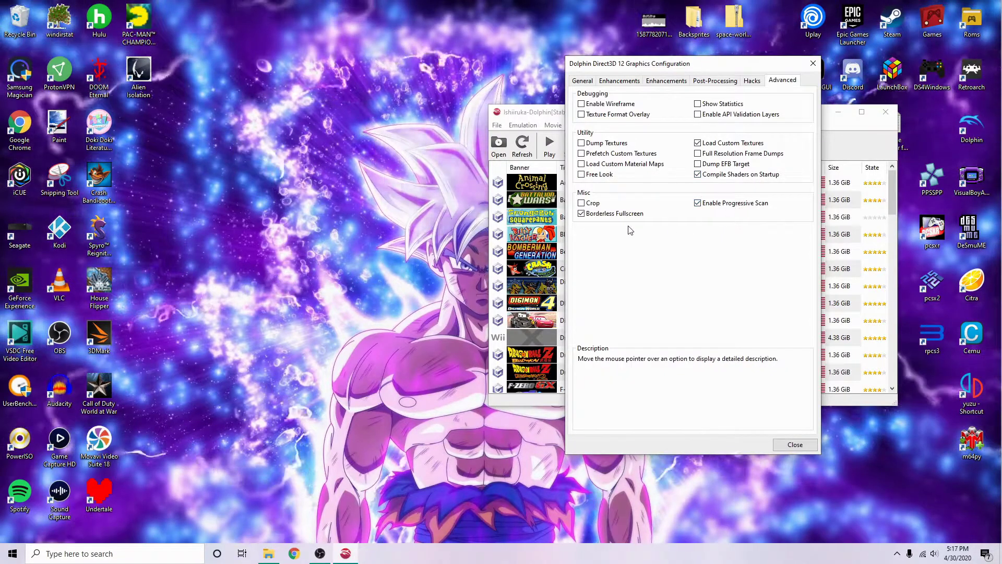
left_click(780, 445)
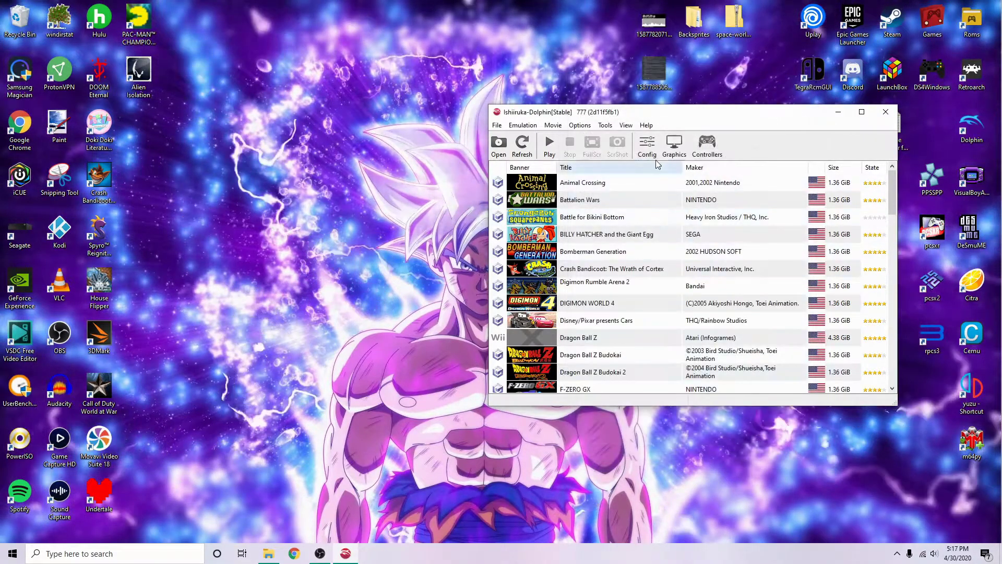
Step: Review the Dolphin Configuration's General, Interface, Audio and Advanced settings and close it
left_click(657, 152)
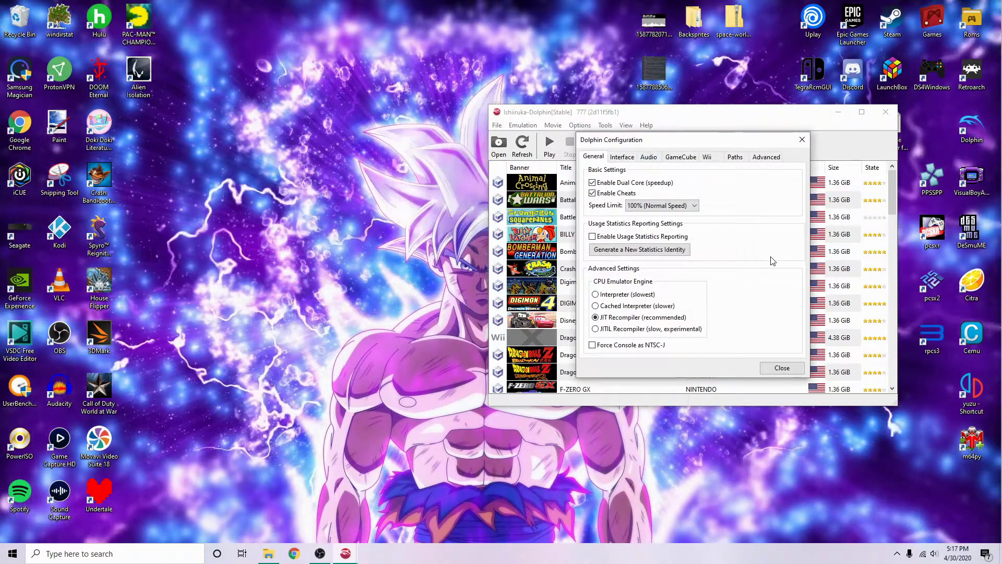
left_click(629, 158)
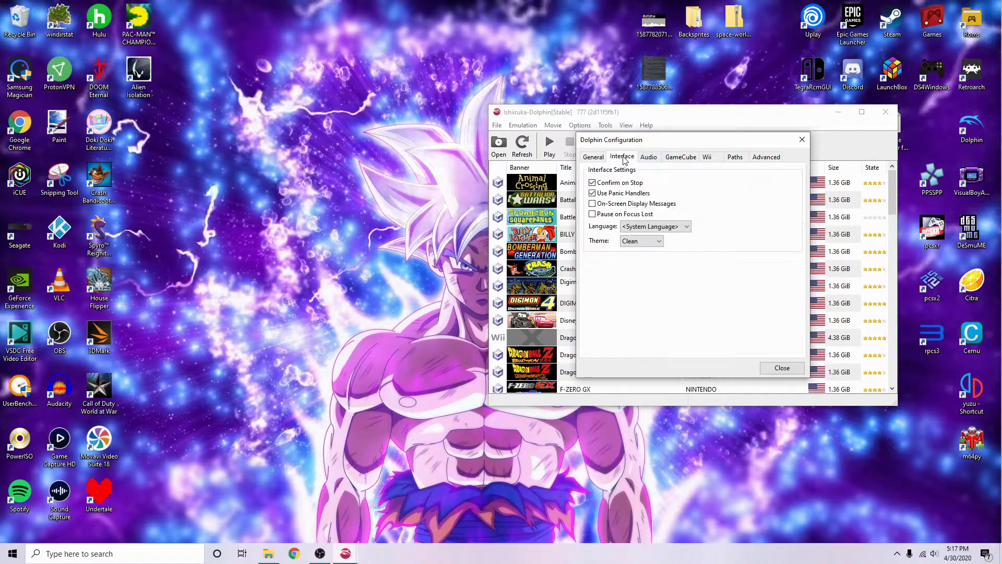
left_click(649, 156)
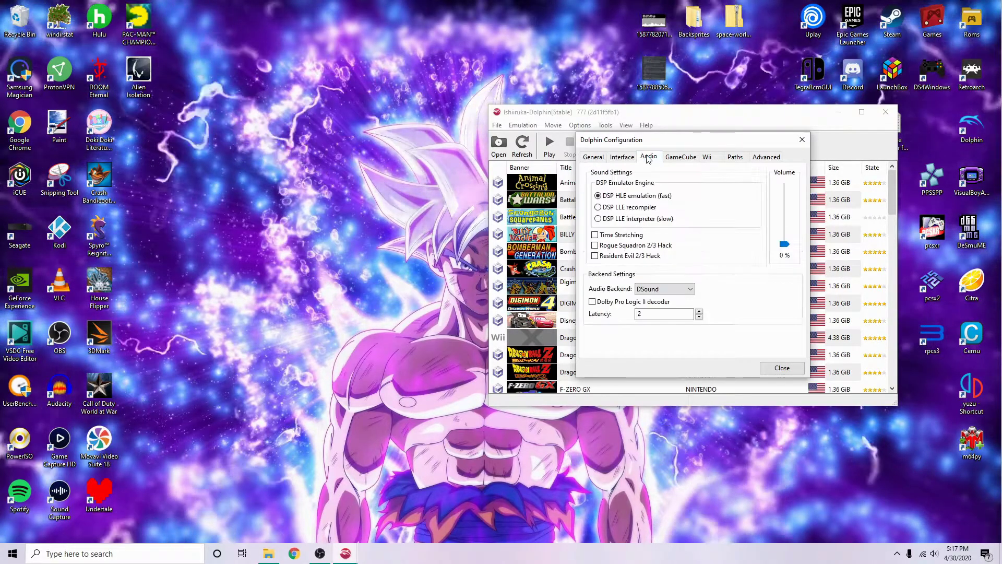
left_click(766, 157)
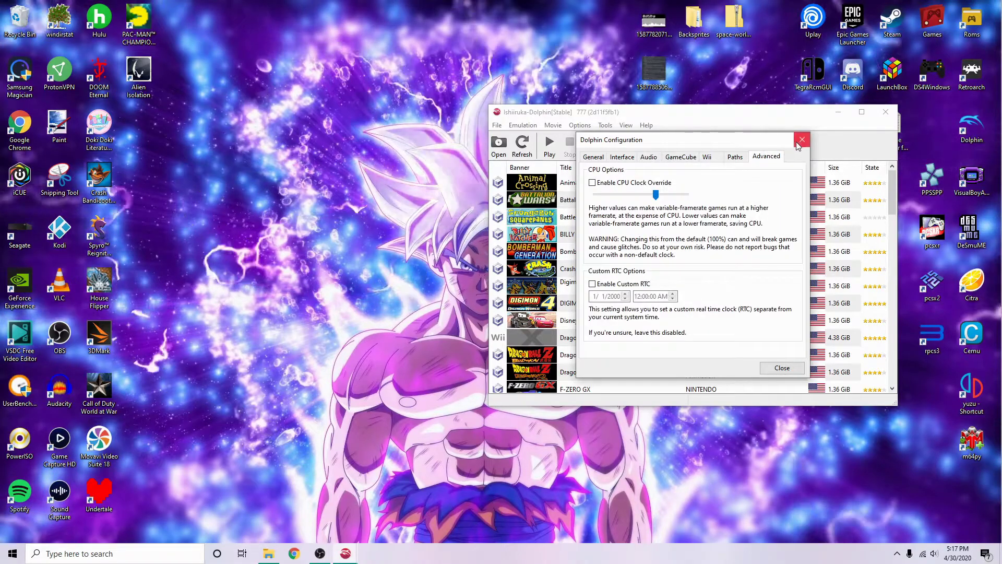
left_click(797, 143)
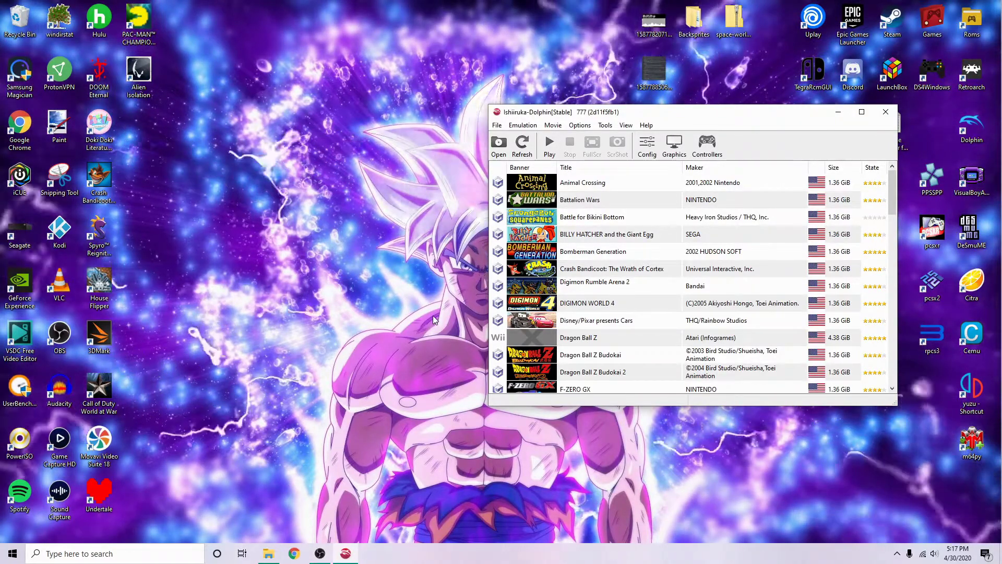
Step: Find Kirby Air Ride in the game list and look up its Game ID in the game's properties
scroll(558, 303, "down", 1)
scroll(559, 303, "down", 1)
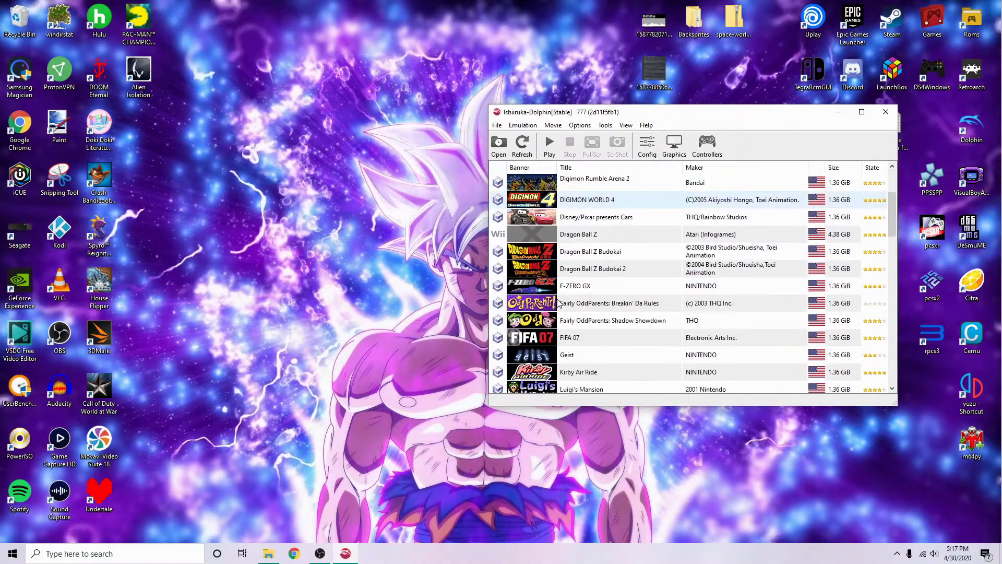
scroll(558, 304, "down", 1)
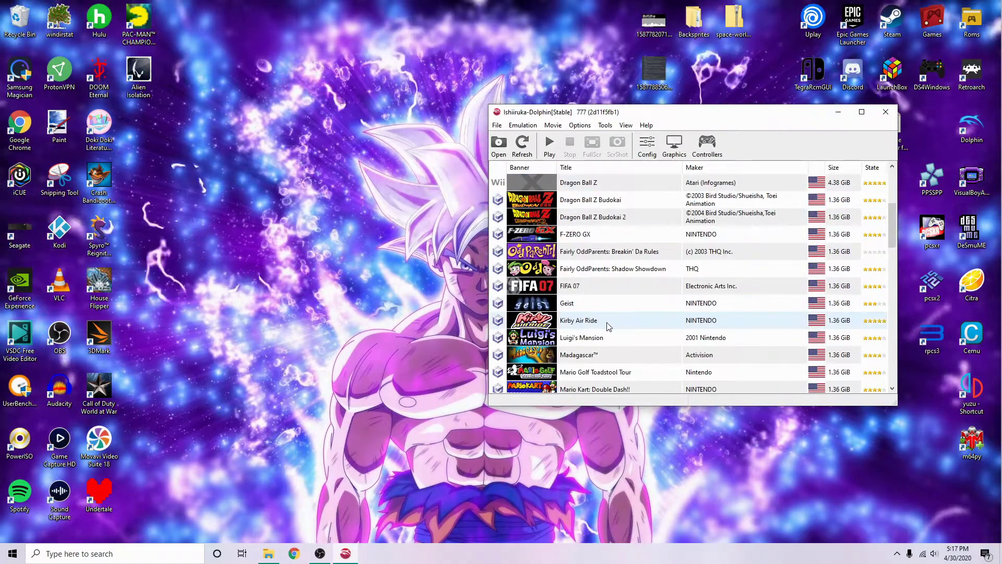
right_click(599, 324)
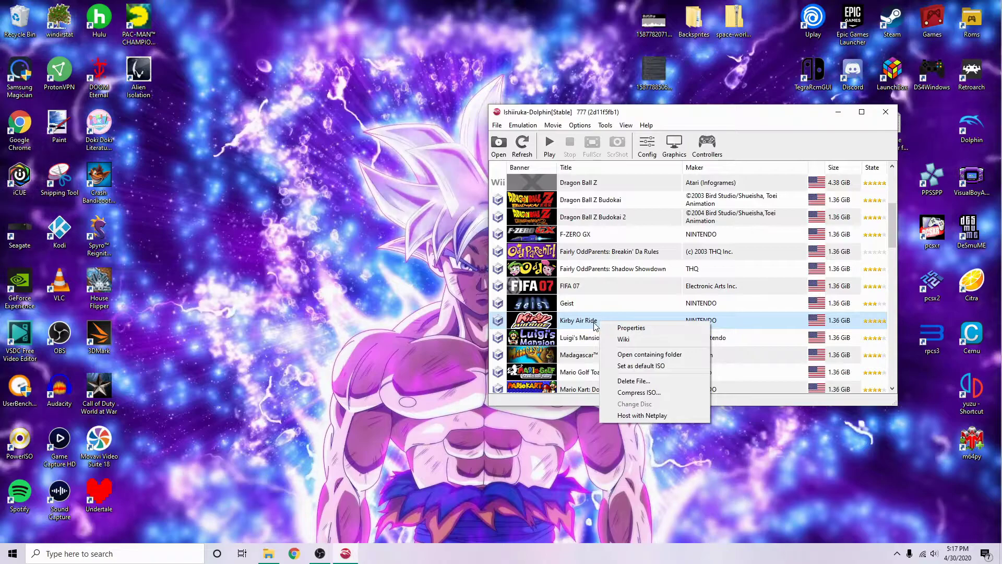
left_click(612, 328)
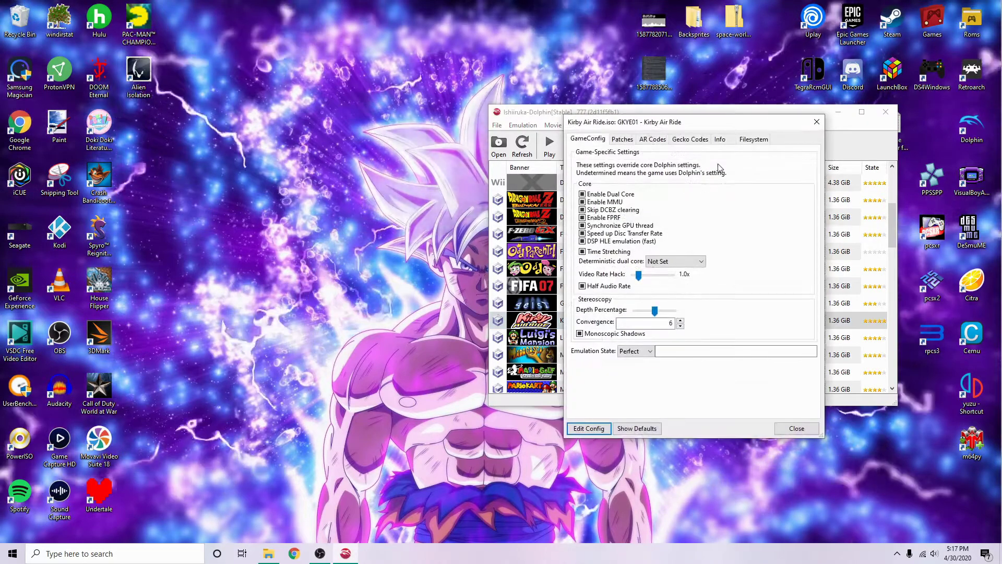
left_click(723, 142)
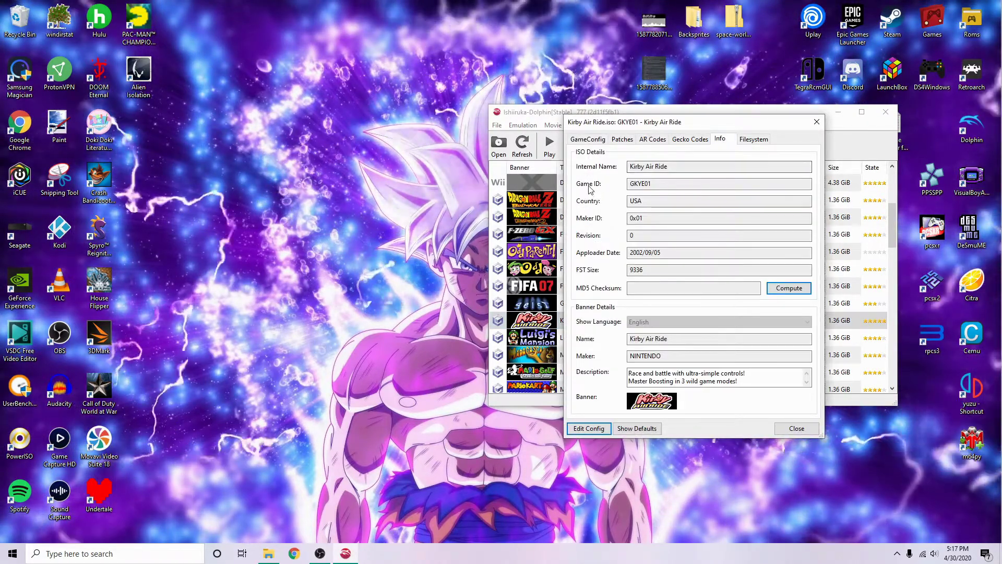
double_click(659, 184)
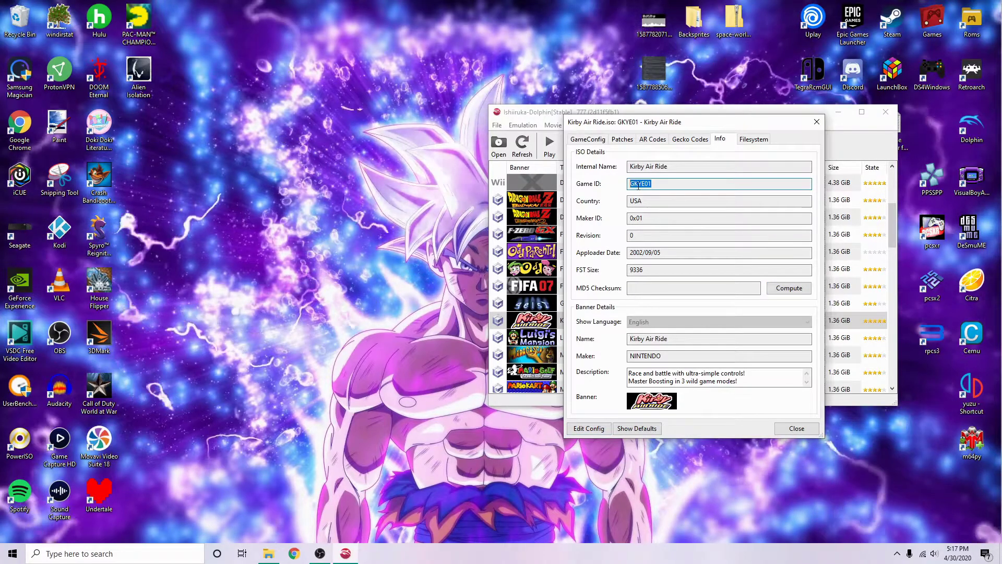
left_click(666, 183)
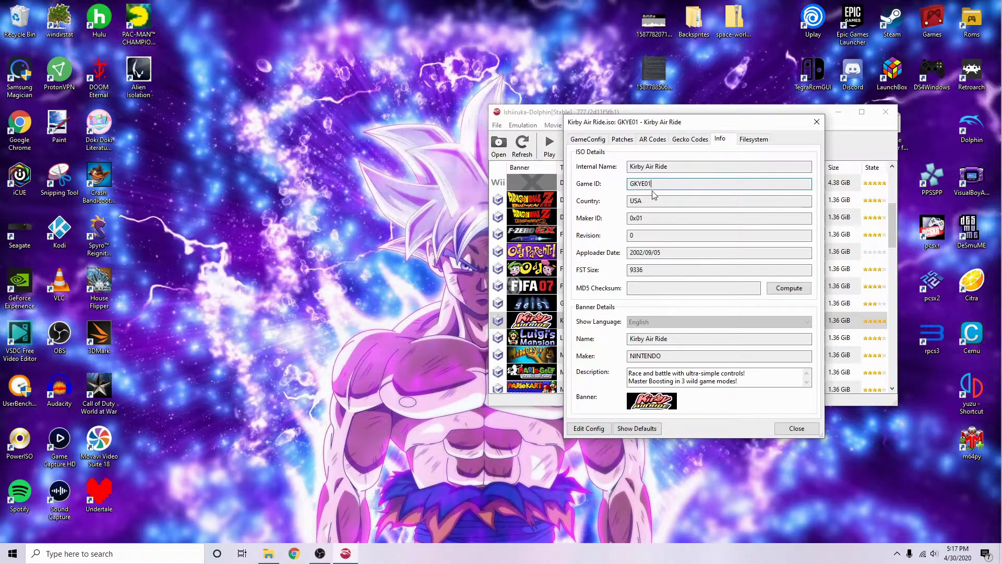
Step: Switch to File Explorer and inspect the GKYE01 folder and its HUD subfolder in Dolphin Emulator's Load\Textures directory
left_click(268, 554)
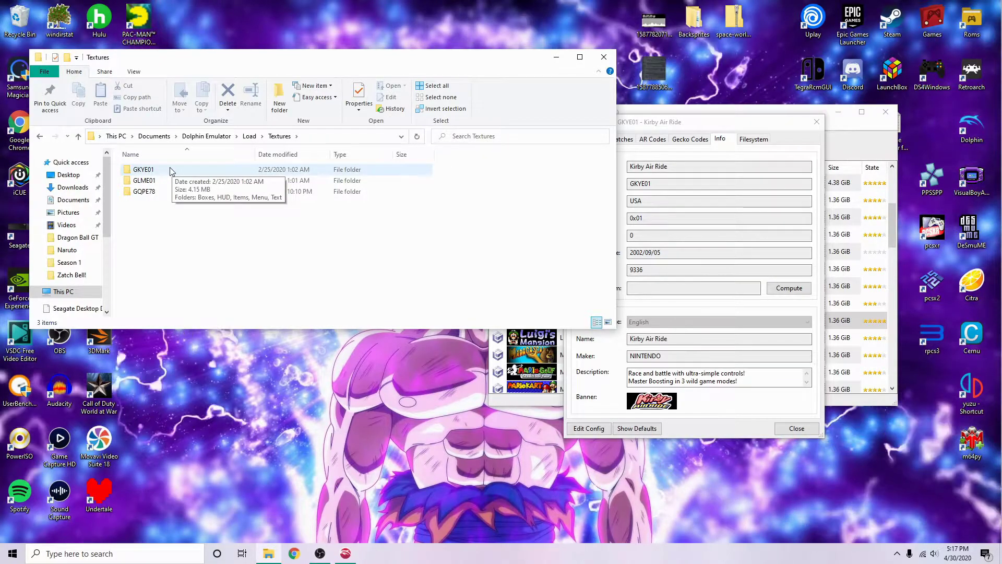
double_click(172, 172)
double_click(172, 171)
key("alt+Left")
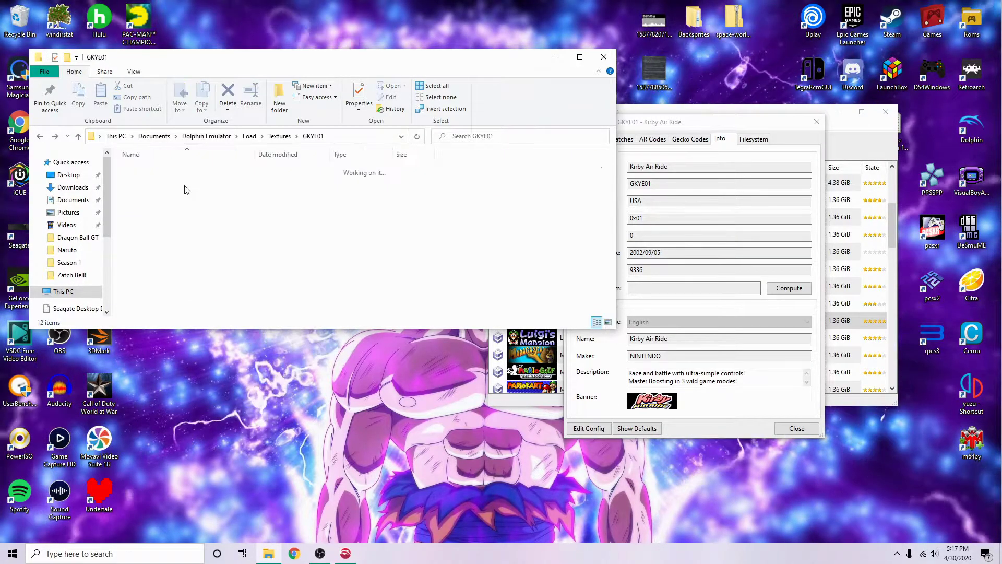
double_click(197, 181)
key("alt+Left")
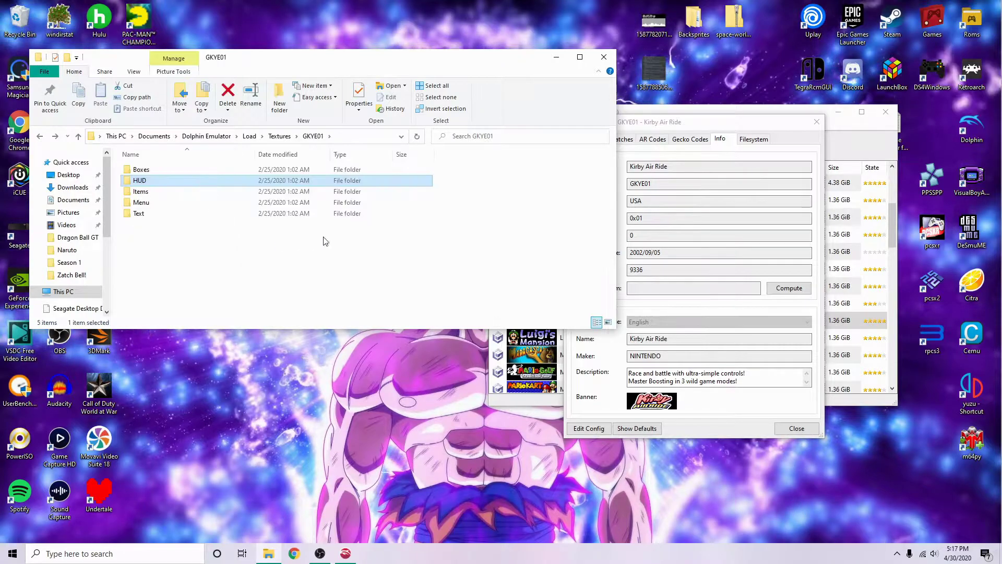
Step: Close and reopen the Kirby Air Ride properties to view the game's AR Codes and Gecko Codes
left_click(797, 428)
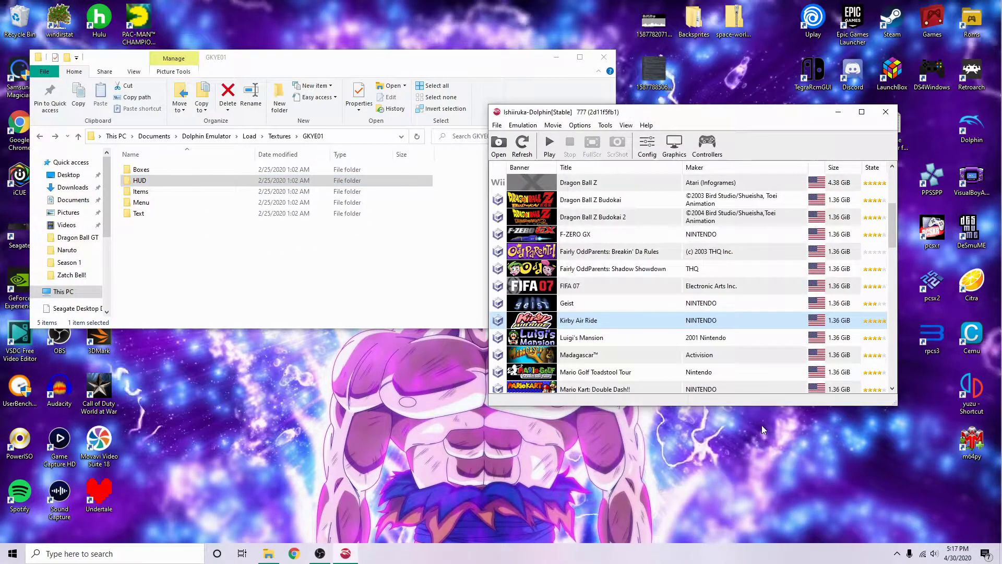
right_click(611, 320)
left_click(628, 331)
left_click(653, 139)
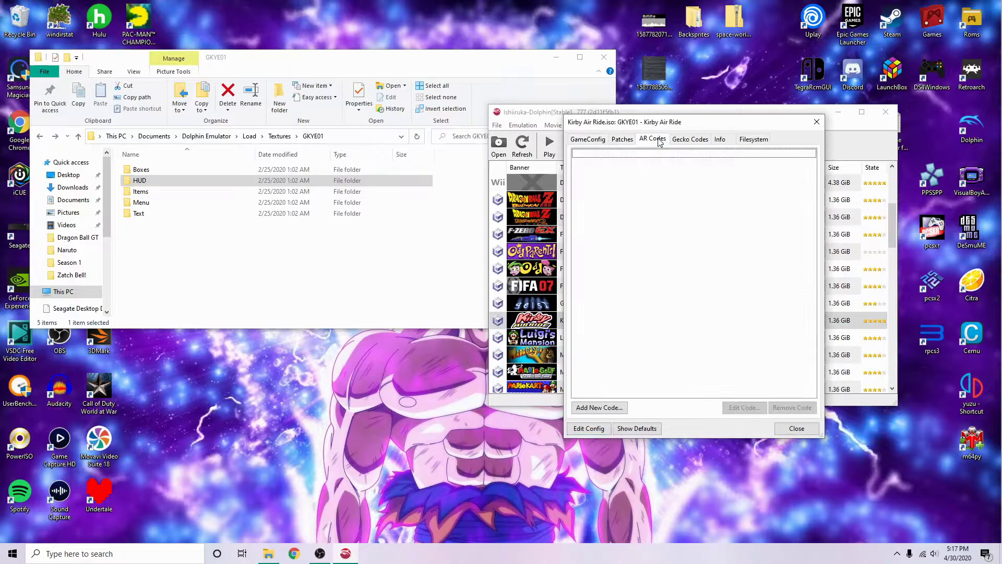
left_click(680, 139)
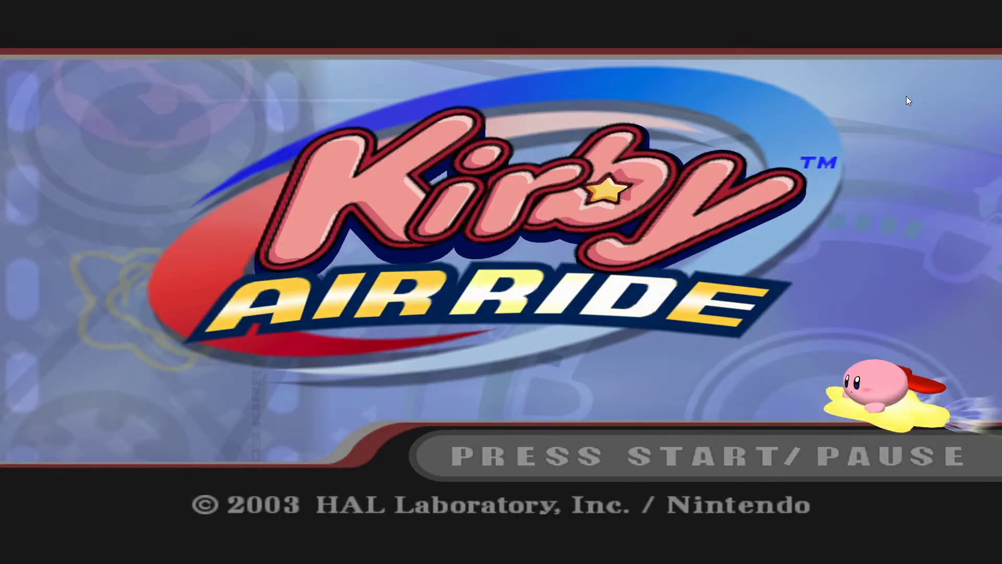
Step: Continue past the Kirby Air Ride title screen and start a City Trial game
key("Return")
key("Down")
key("Down")
key("x")
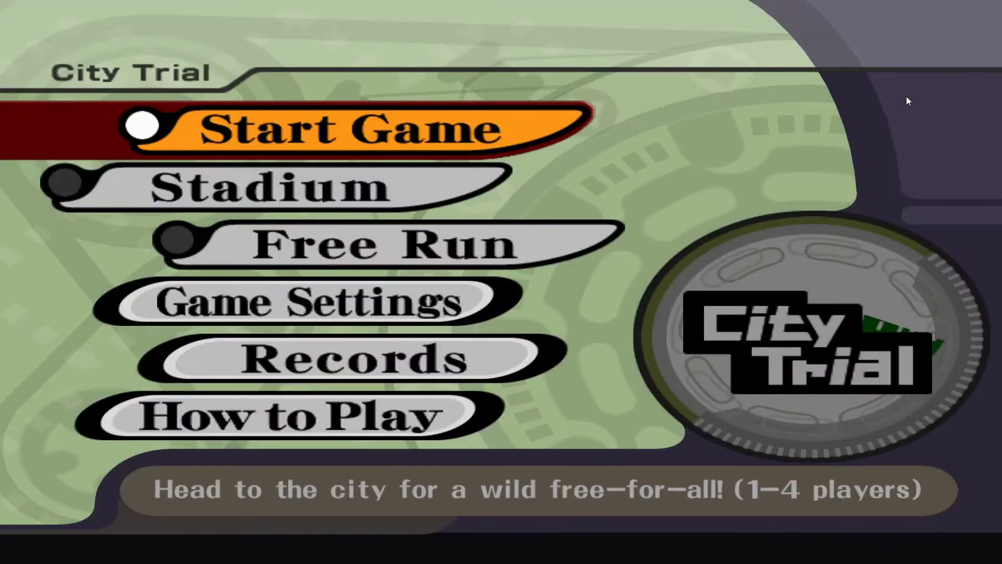
key("x")
key("x")
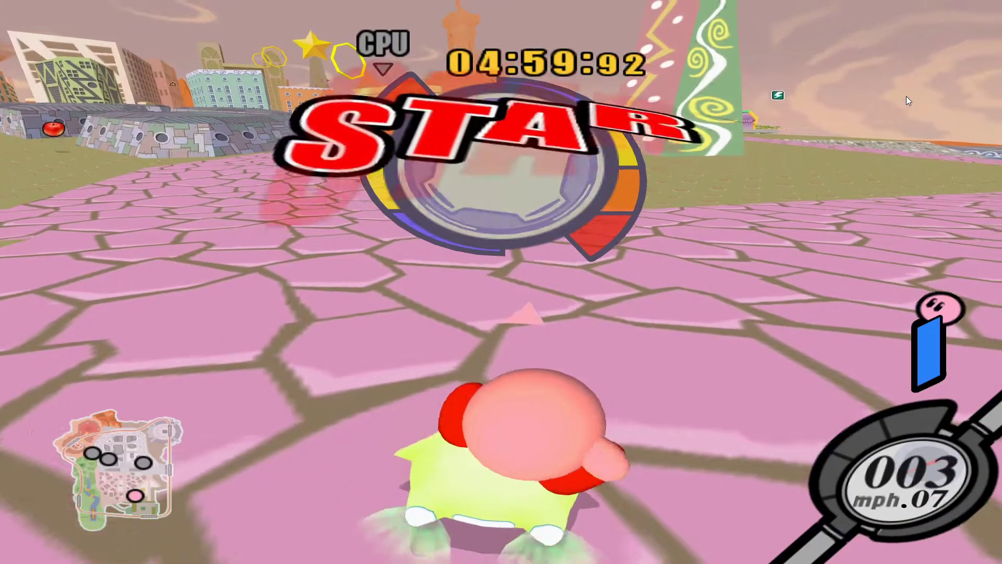
Step: Pause the City Trial game after a short drive and return to the Ishiiruka-Dolphin window
key("Right")
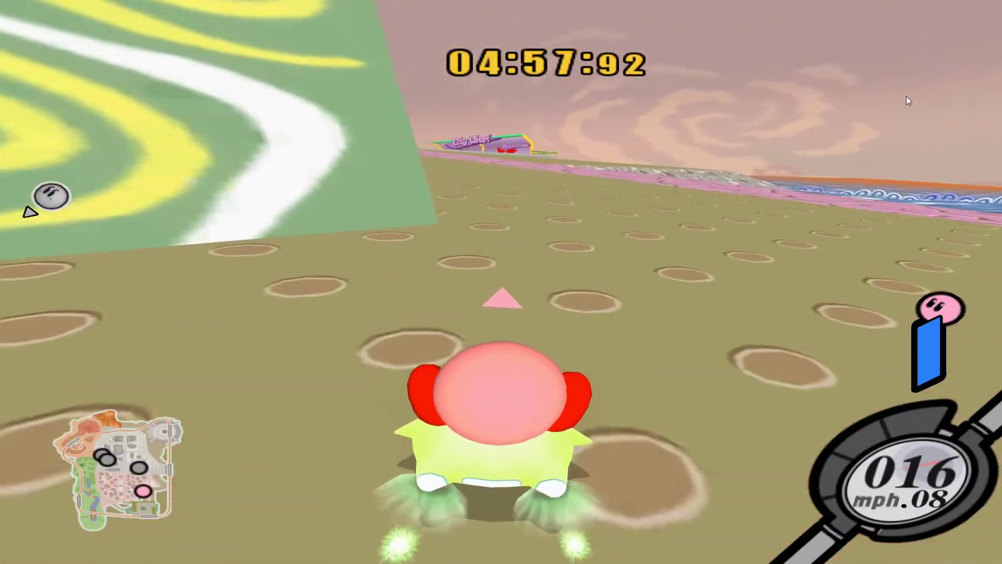
key("Return")
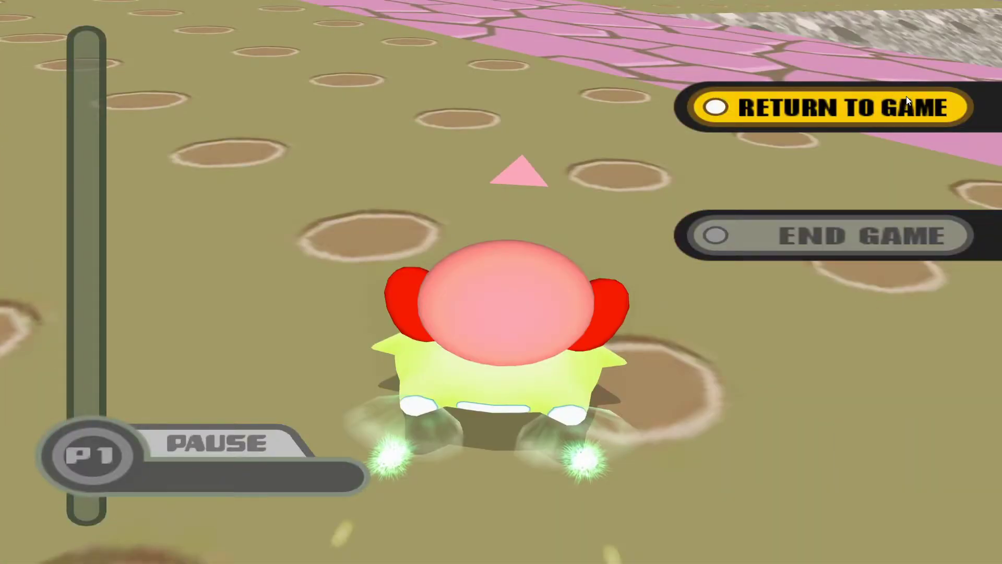
key("alt+Tab")
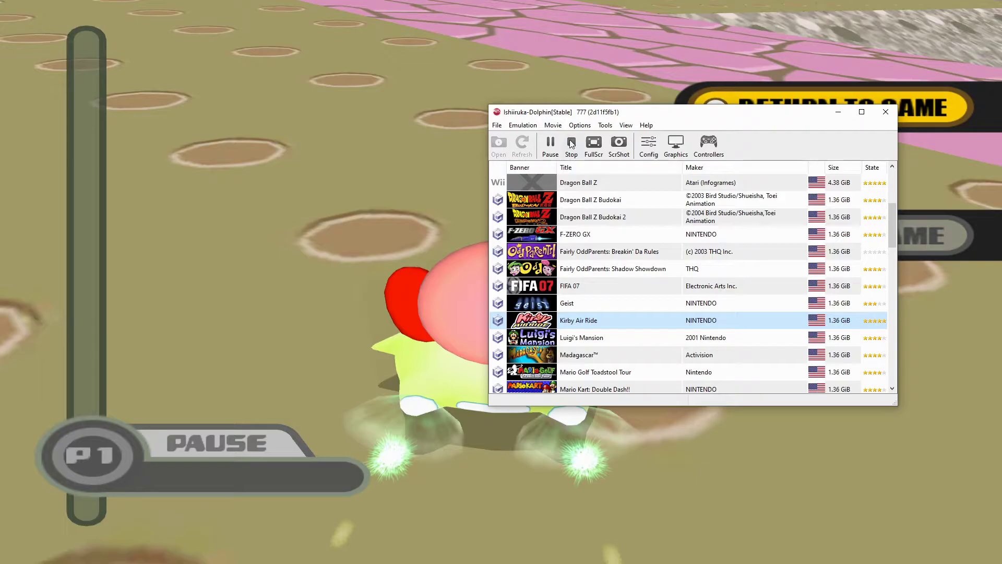